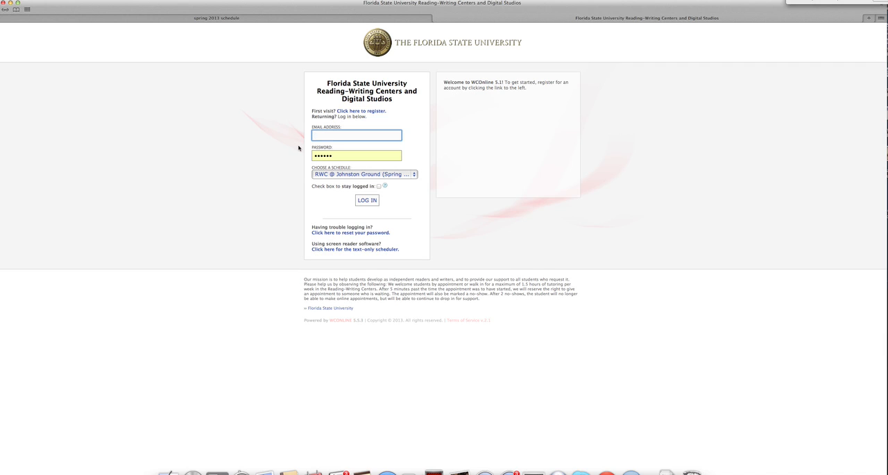
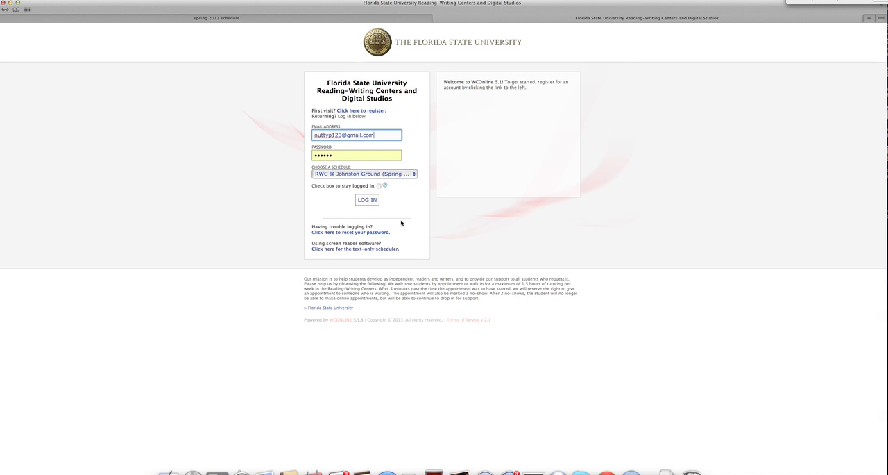
Step: Log in to the RWC @ Johnston Ground schedule with the account email address and decline saving the password
click(368, 201)
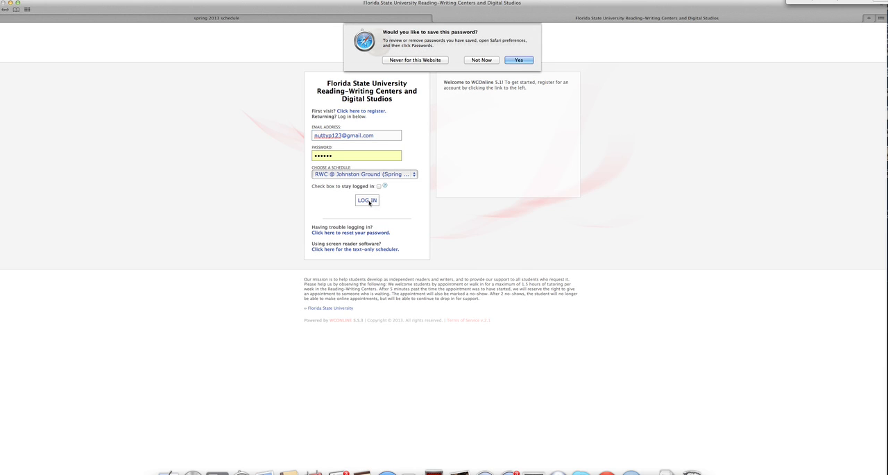
click(490, 61)
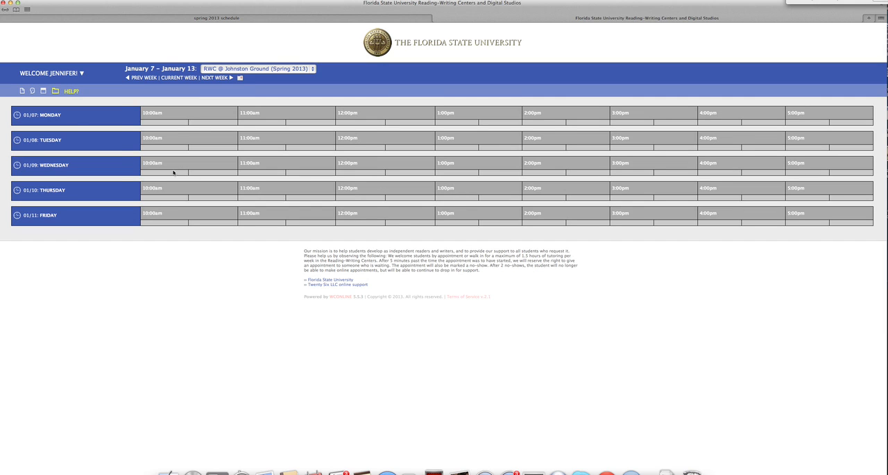
Step: Open the Manage Staff & Resources page from the administrative options
click(89, 72)
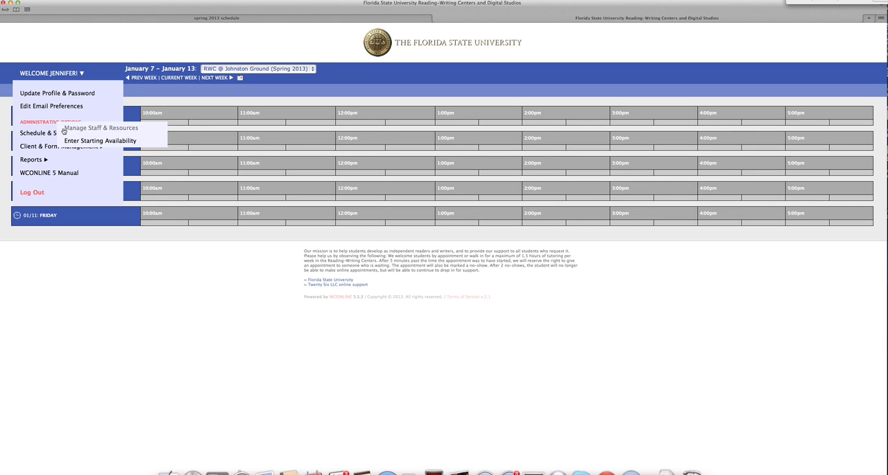
mouse_move(33, 134)
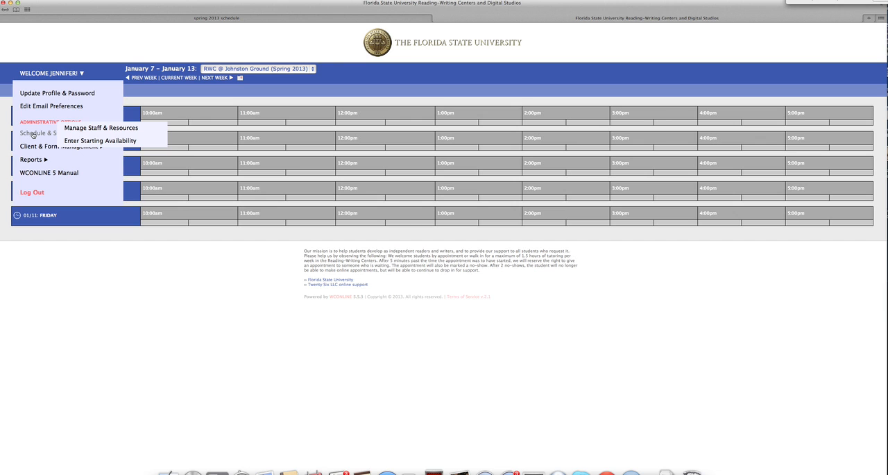
click(77, 129)
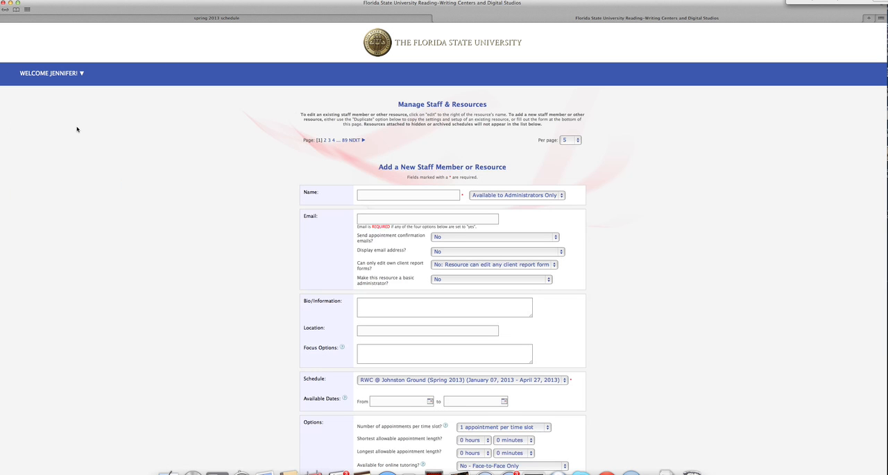
Step: Enter the new staff member's full name and set the availability to Available to Everyone
scroll(200, 145, down, 2)
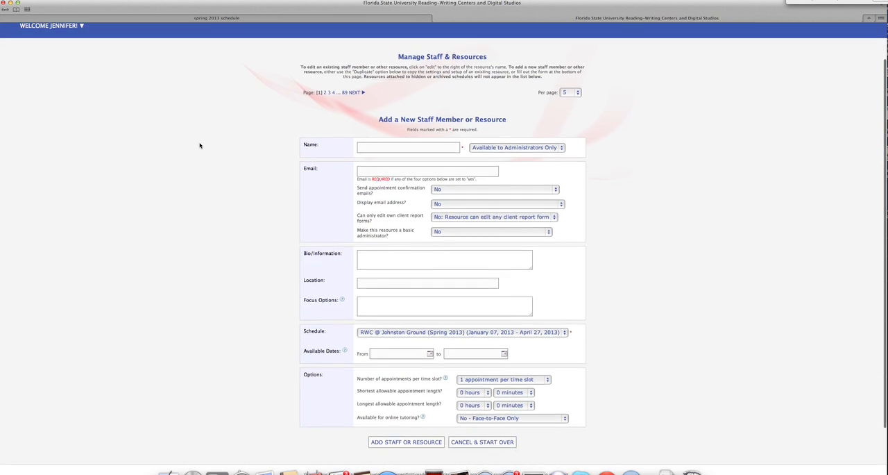
scroll(200, 146, down, 1)
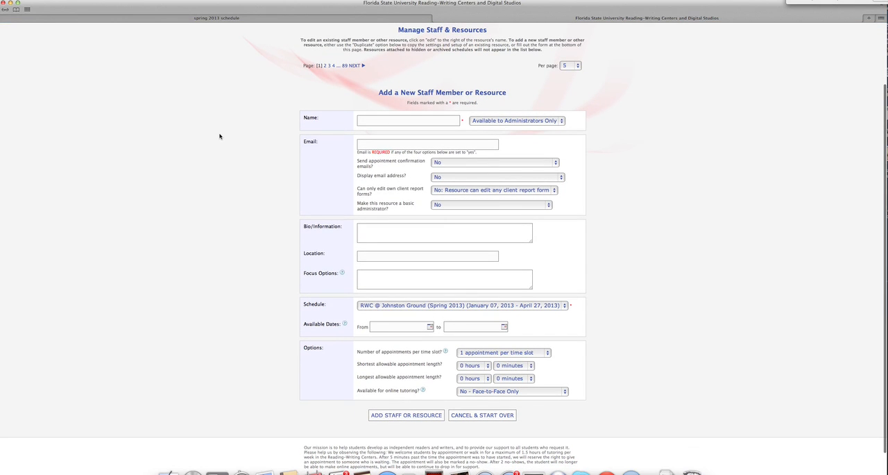
click(375, 119)
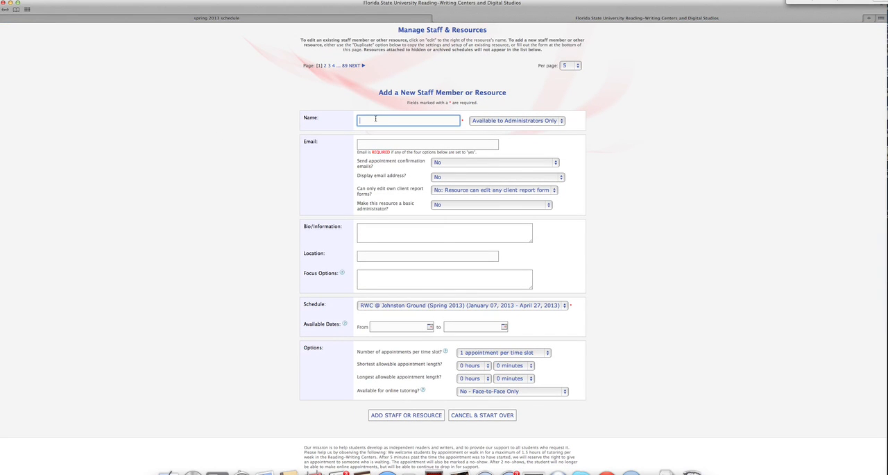
click(490, 121)
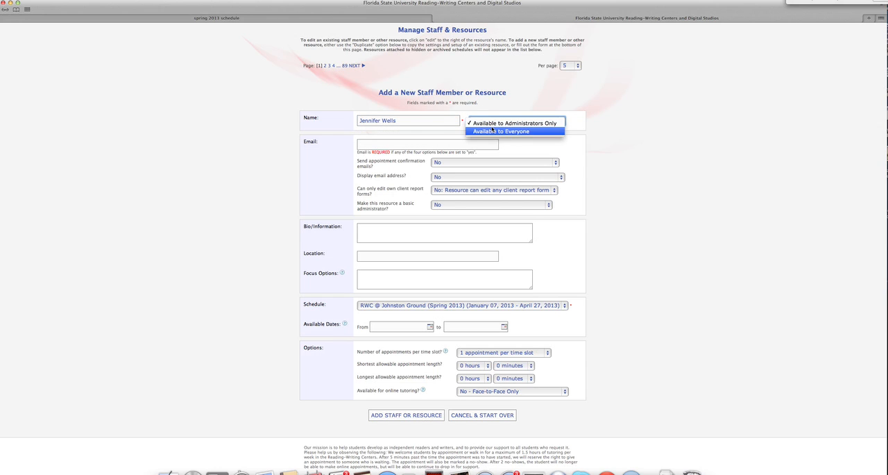
click(491, 132)
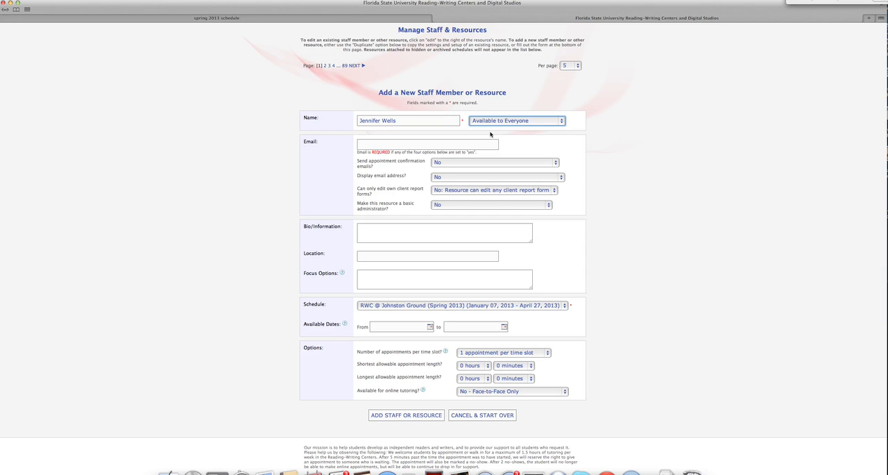
Step: Fill in the new staff member's email address without using the autofill suggestion
click(465, 143)
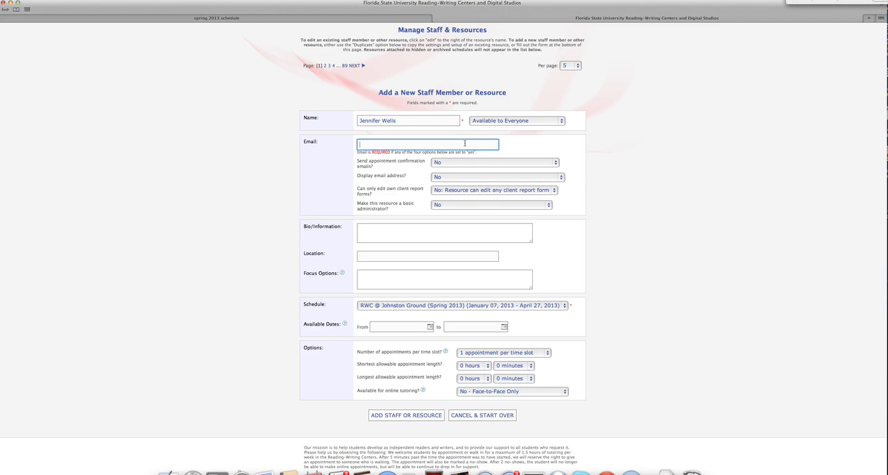
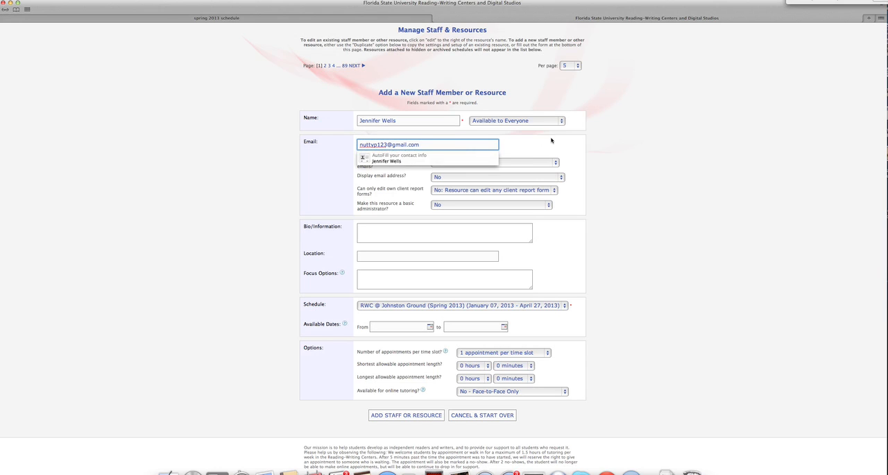
click(551, 141)
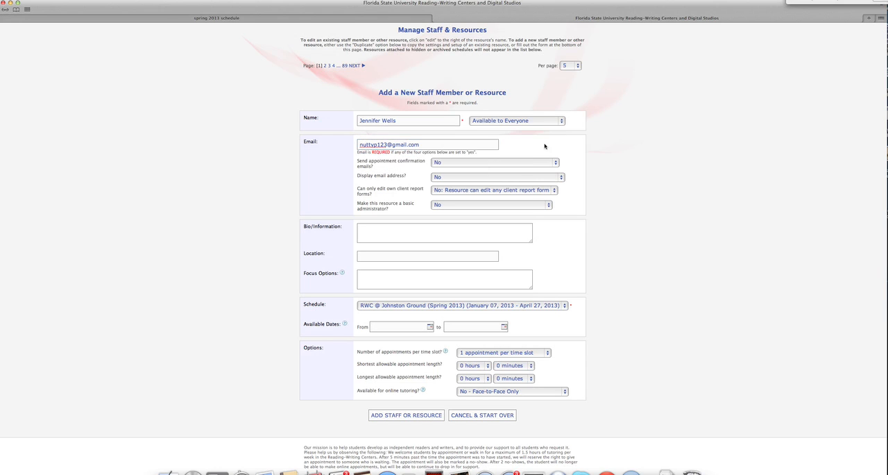
click(513, 163)
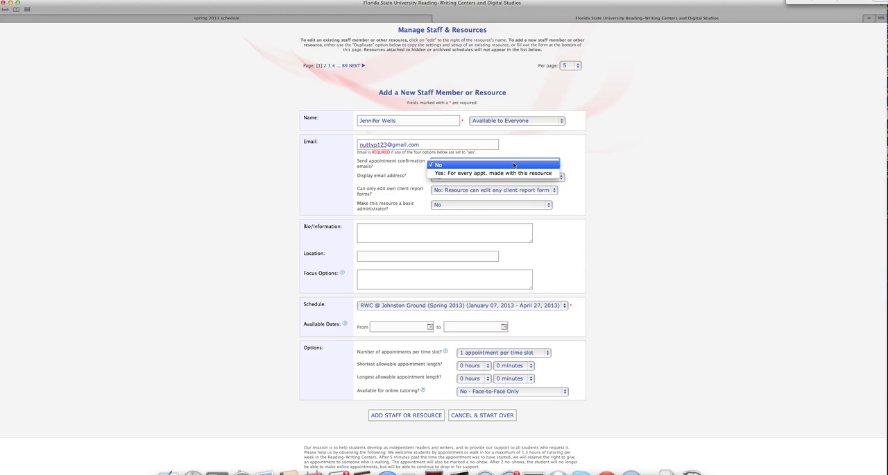
click(510, 173)
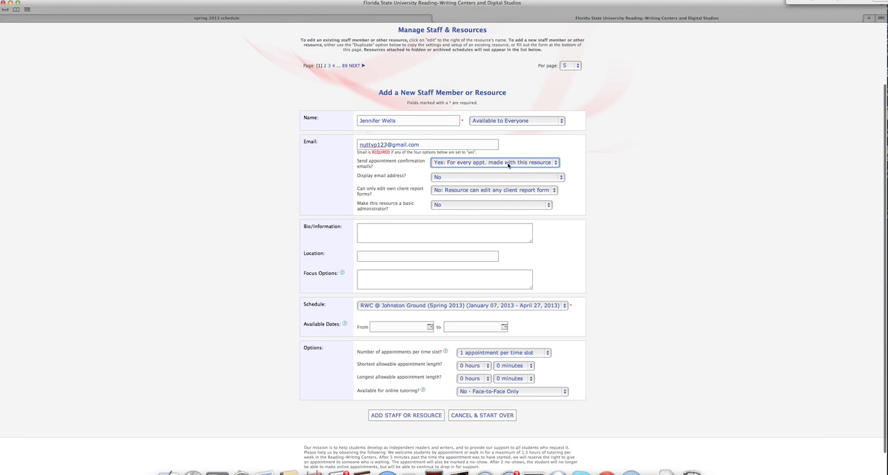
click(508, 164)
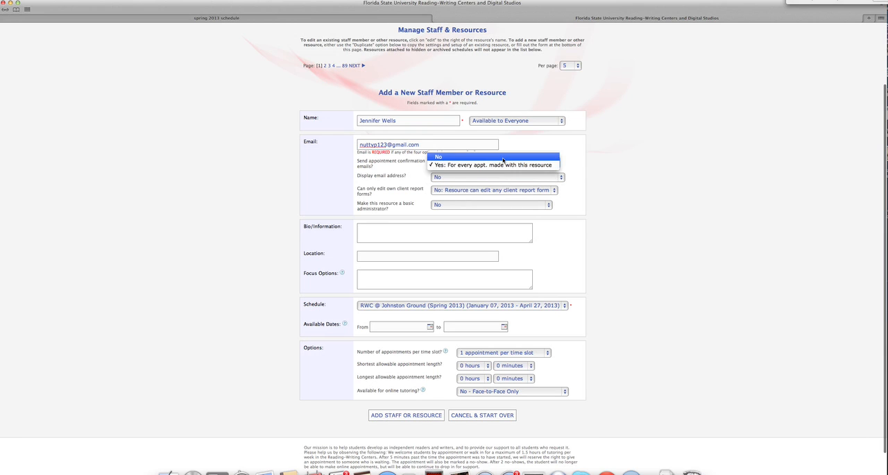
click(503, 161)
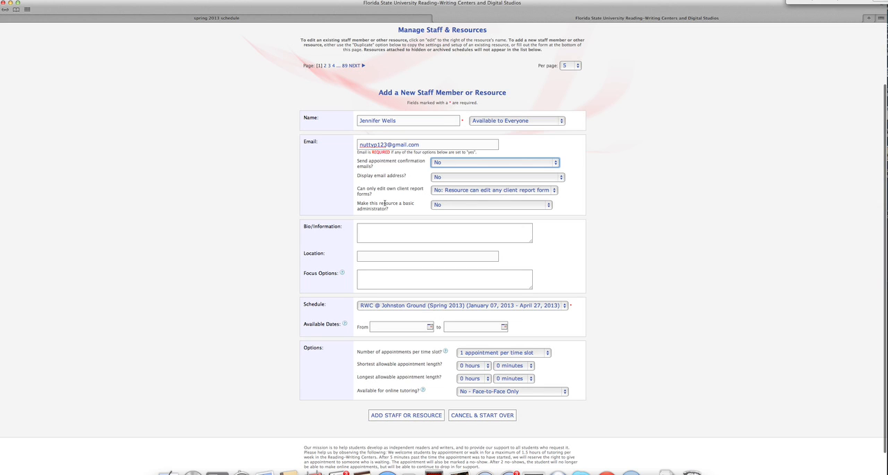
Step: Make the staff member a basic administrator and enter the focus options "personal statements, Photoshop, InDesign, international students"
click(448, 206)
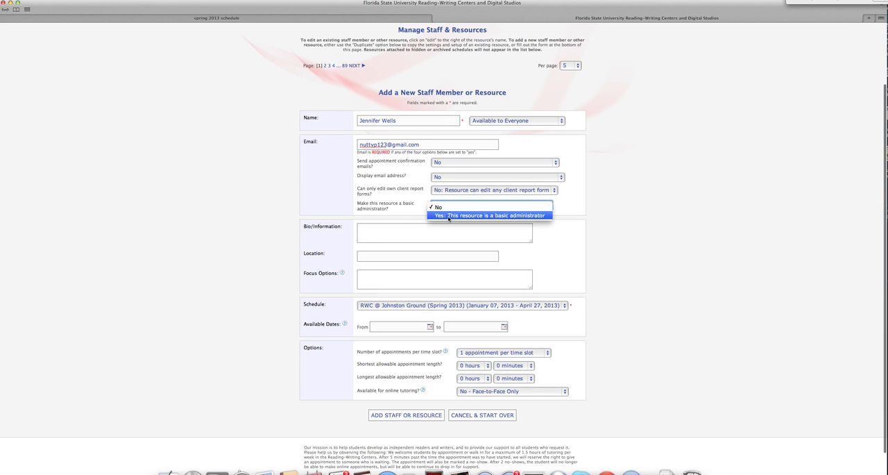
click(449, 216)
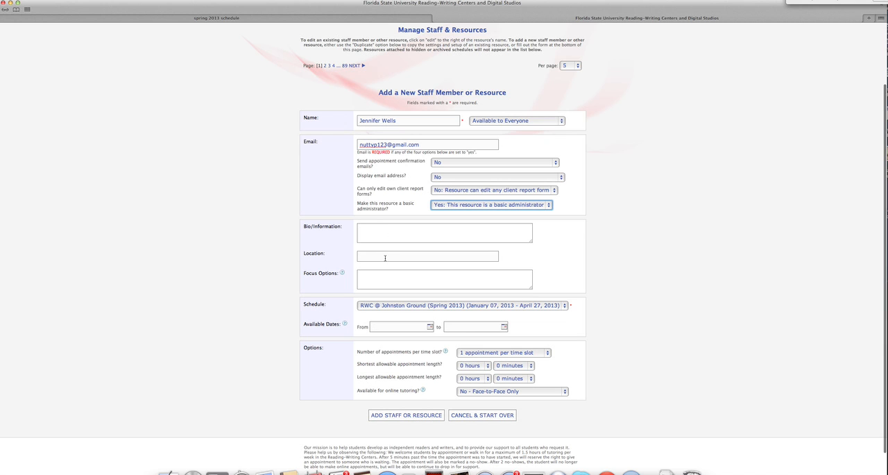
click(379, 280)
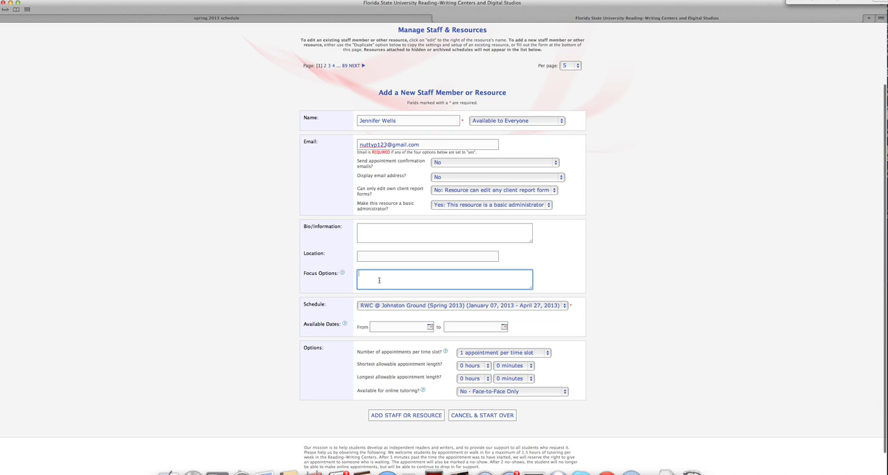
text(personal statements, Photoshop, InDesign, international students)
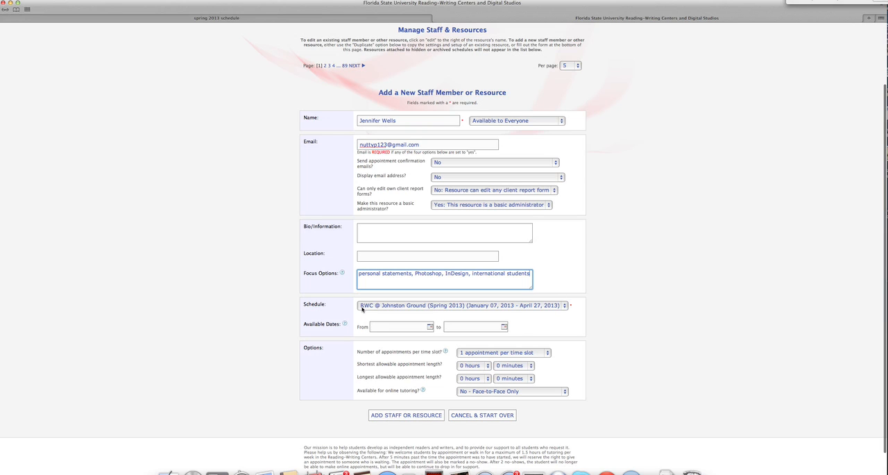
Step: Assign the RWC @ Williams (Spring 2013) schedule and set the available dates from 01/07/2013 to 04/27/2013
click(361, 310)
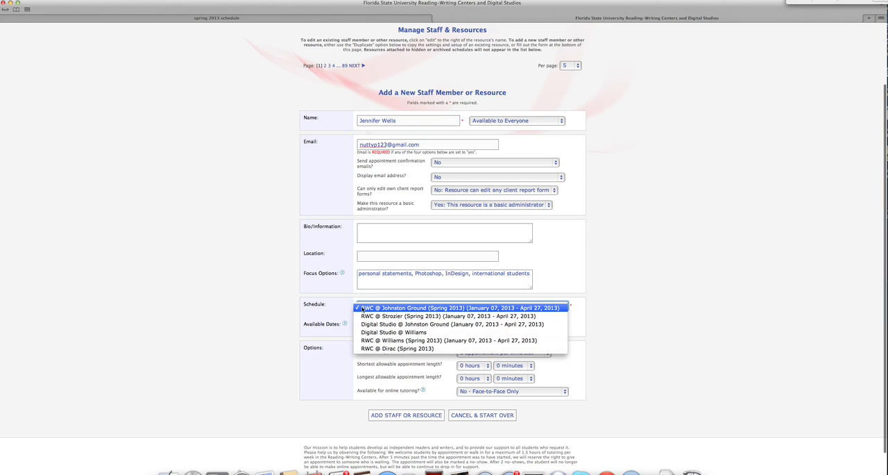
click(368, 340)
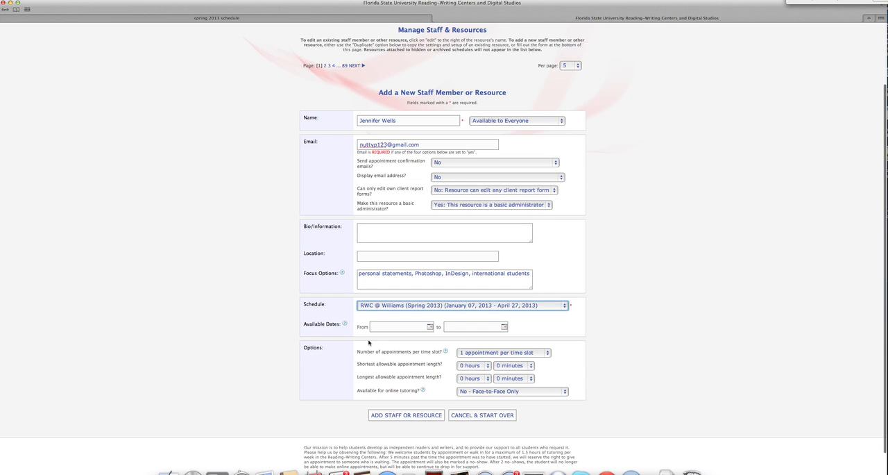
click(429, 328)
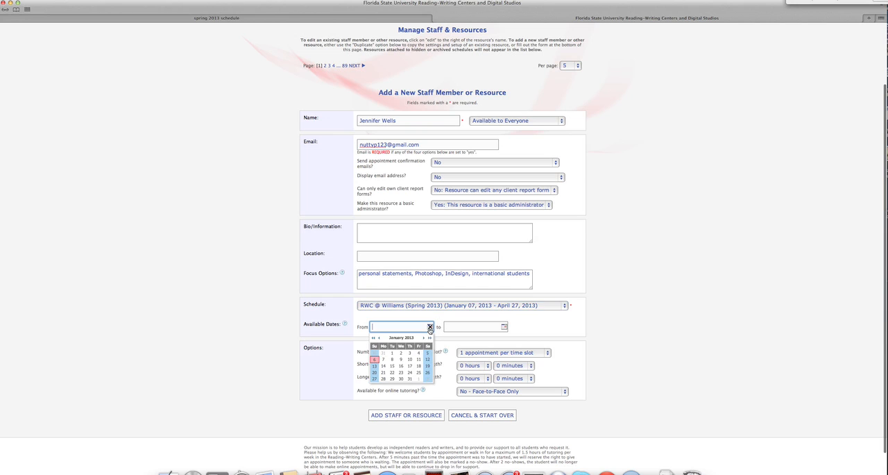
click(383, 359)
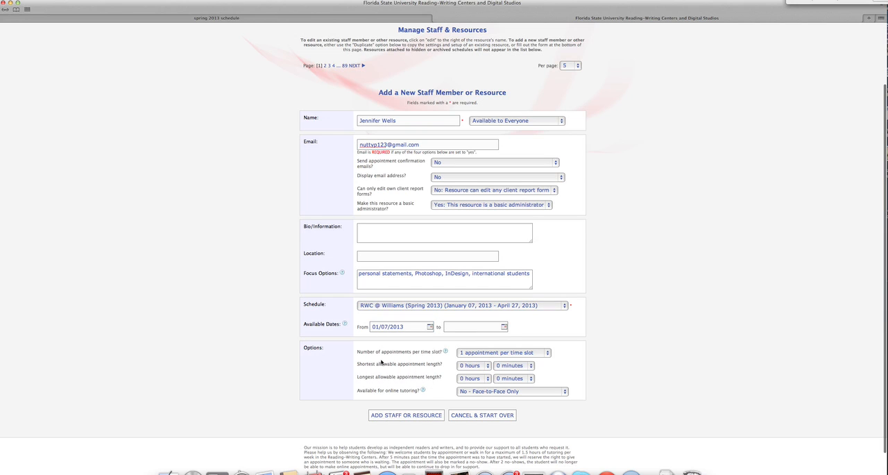
click(505, 328)
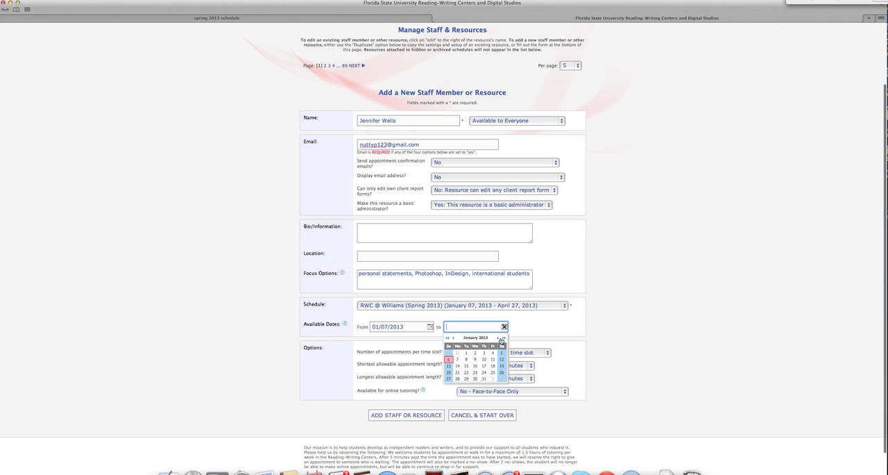
click(498, 338)
click(499, 338)
click(499, 338)
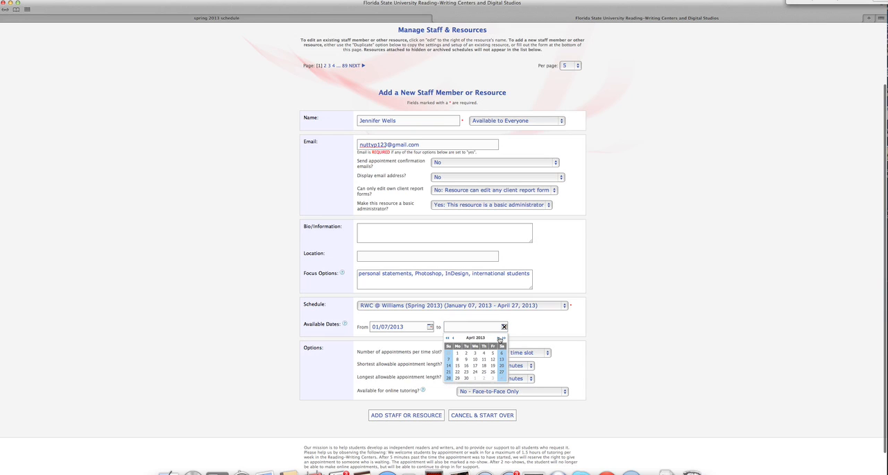
click(500, 372)
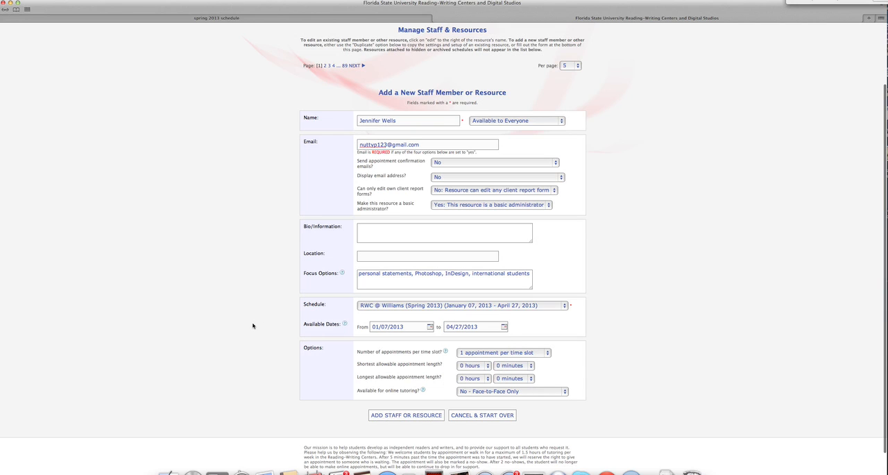
Step: Allow 1 appointment per time slot with a shortest length of 30 minutes and longest of 1 hour, and add the staff member
scroll(570, 341, down, 1)
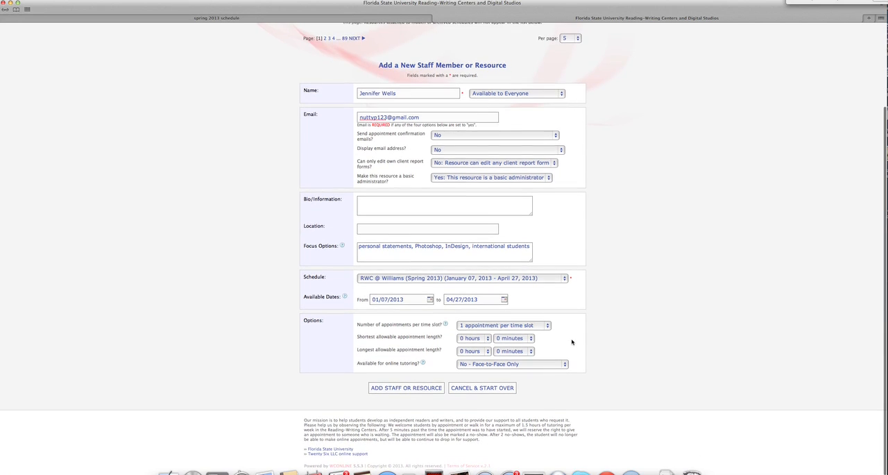
click(535, 326)
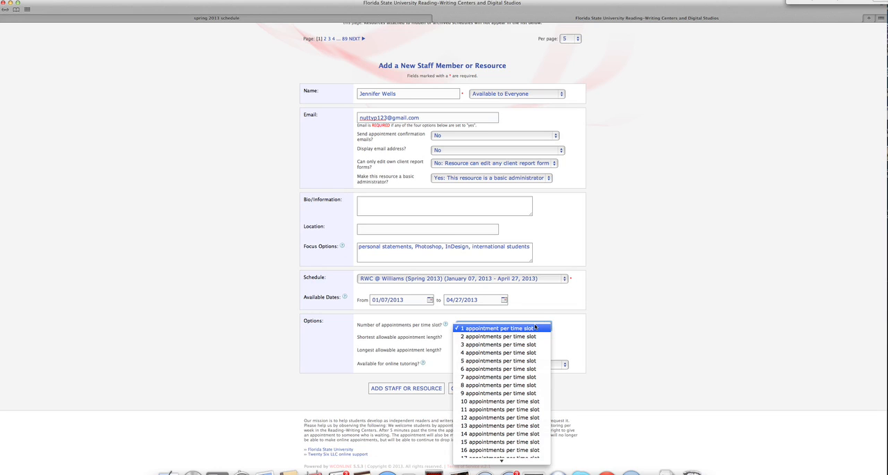
click(535, 328)
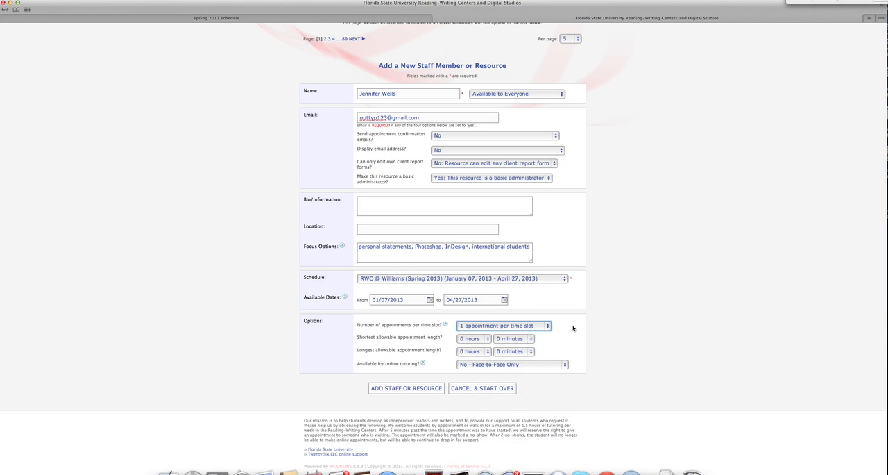
click(519, 340)
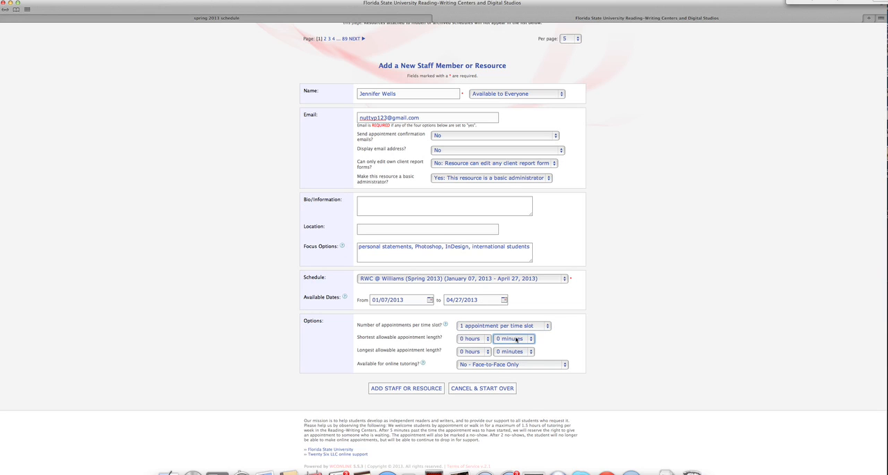
click(512, 373)
click(473, 351)
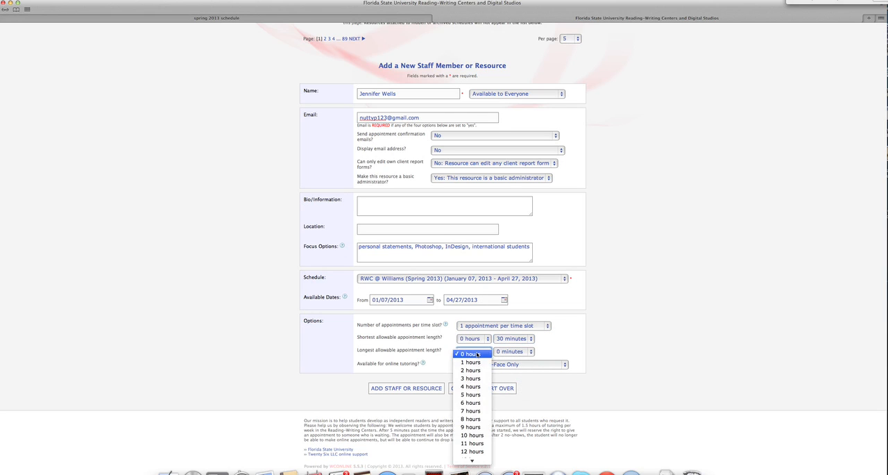
click(471, 362)
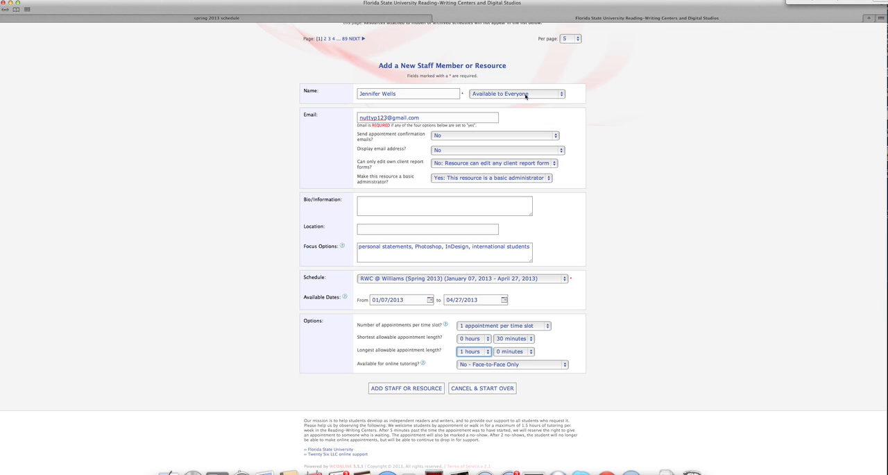
click(395, 391)
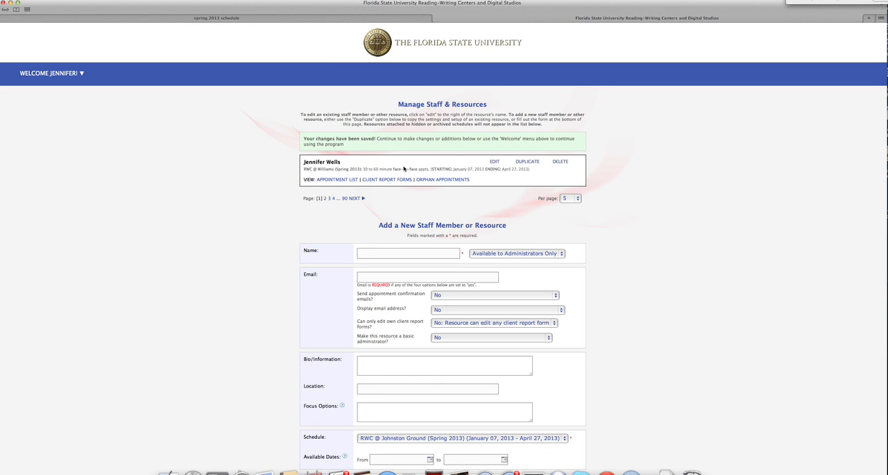
Step: Open the starting availability form and select the new staff member on the RWC @ Williams (Spring 2013) schedule
click(495, 165)
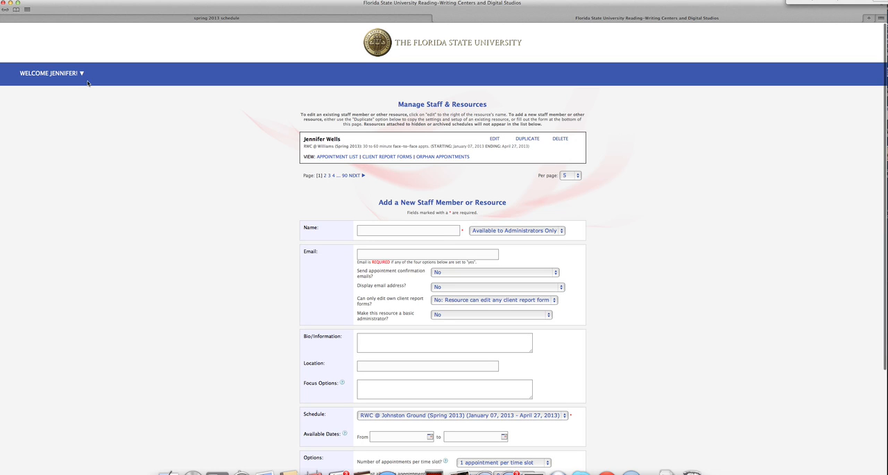
click(65, 77)
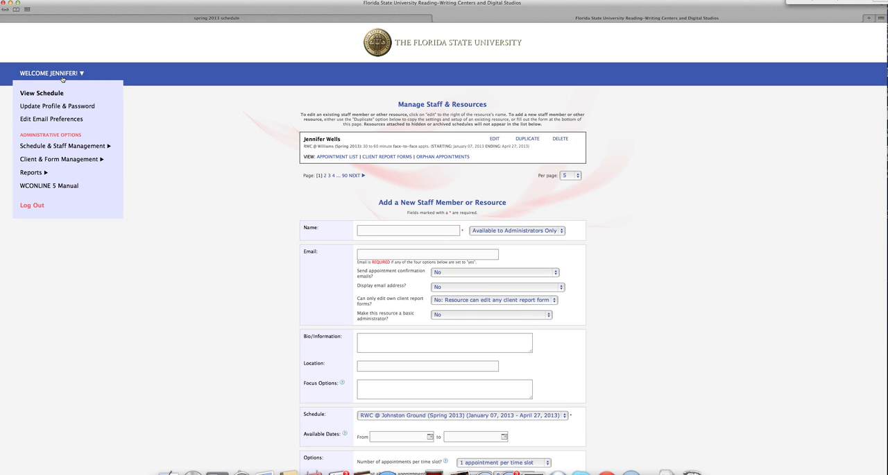
mouse_move(38, 149)
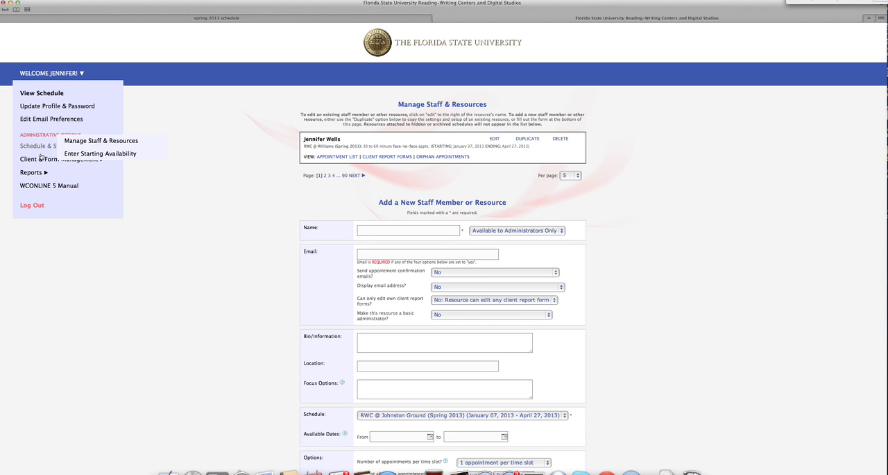
click(74, 154)
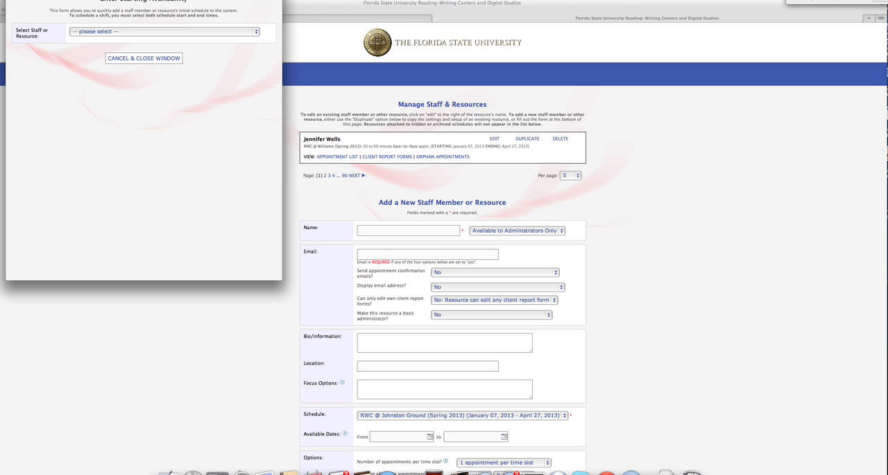
drag(175, 2, 272, 53)
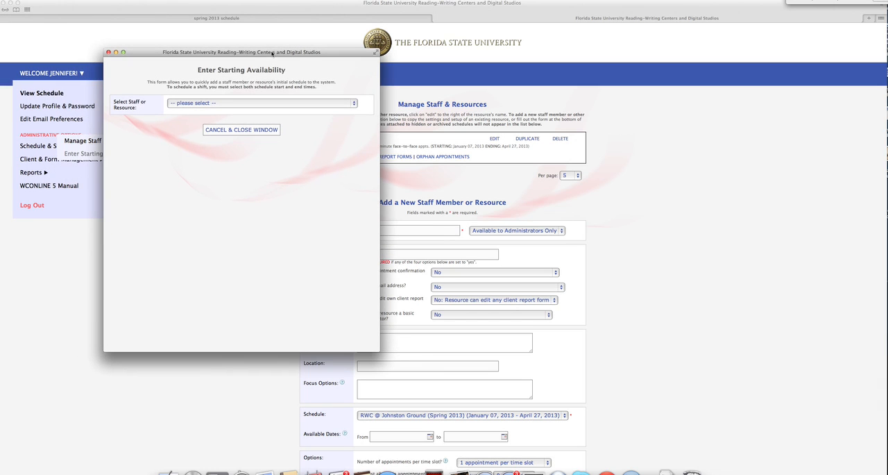
click(220, 104)
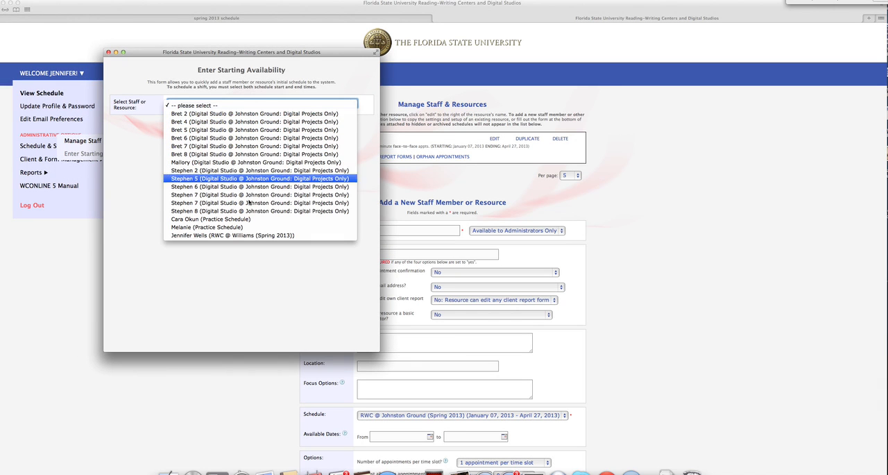
click(250, 236)
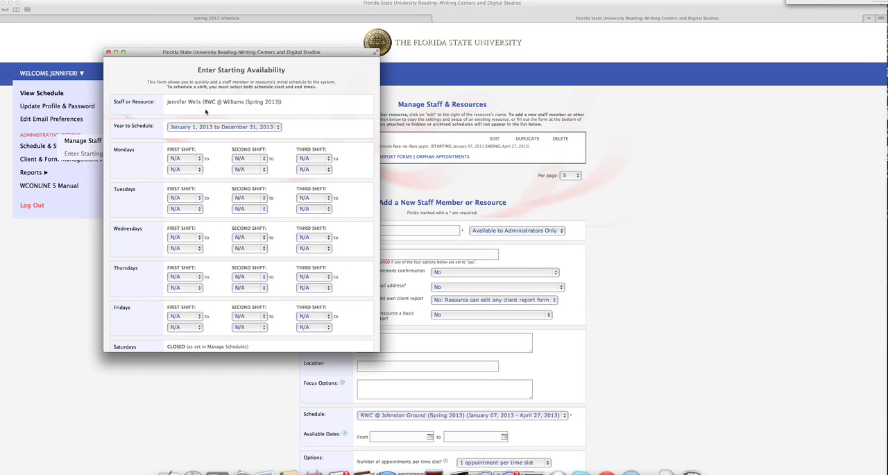
Step: Set Monday's first shift to 9:00am to 10:00am and the second shift to 1:00pm to 4:00pm
click(194, 160)
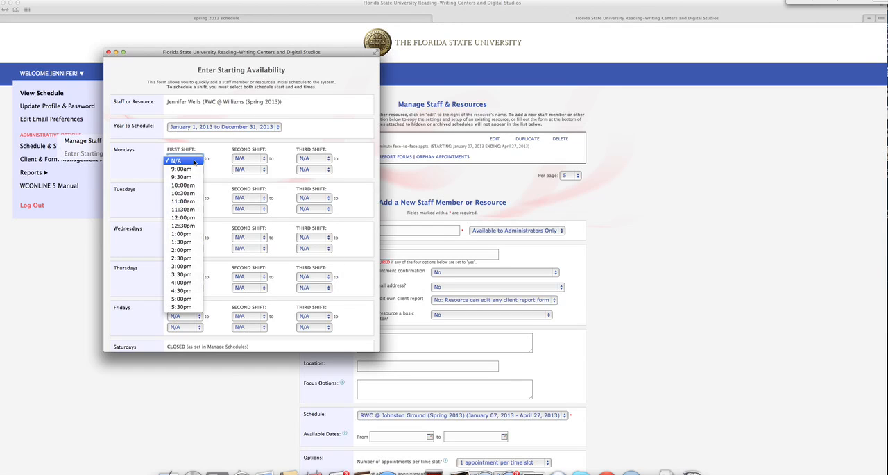
click(190, 170)
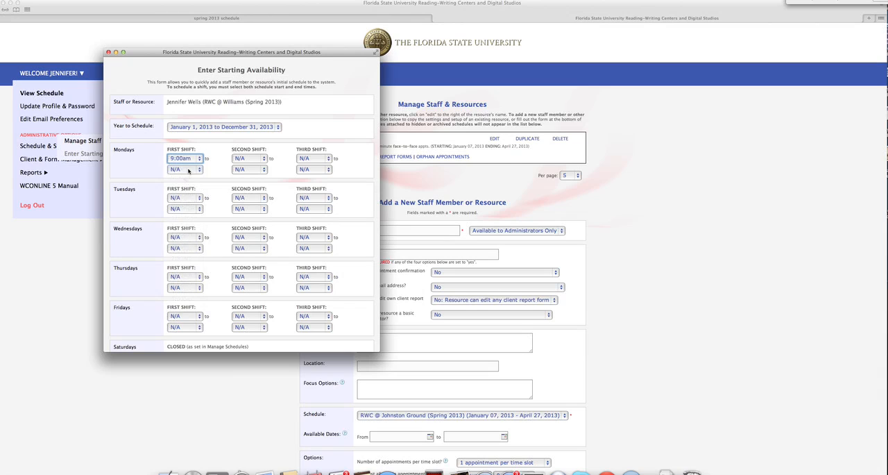
click(190, 171)
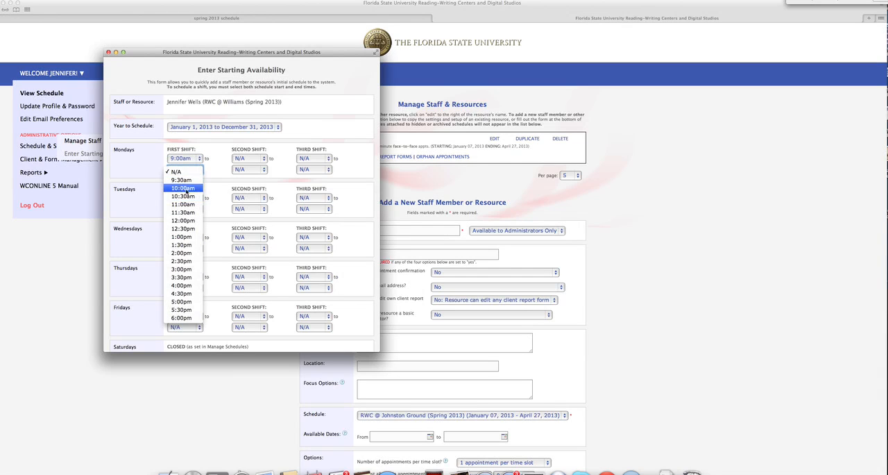
click(185, 191)
click(259, 161)
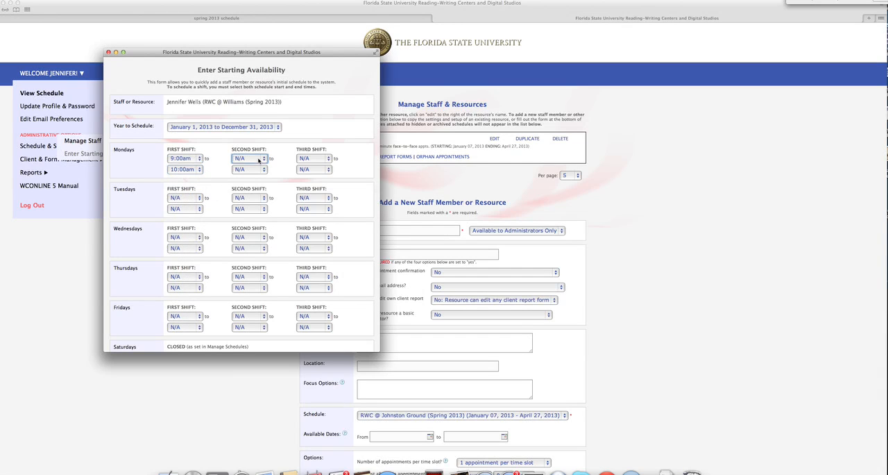
click(248, 234)
click(257, 168)
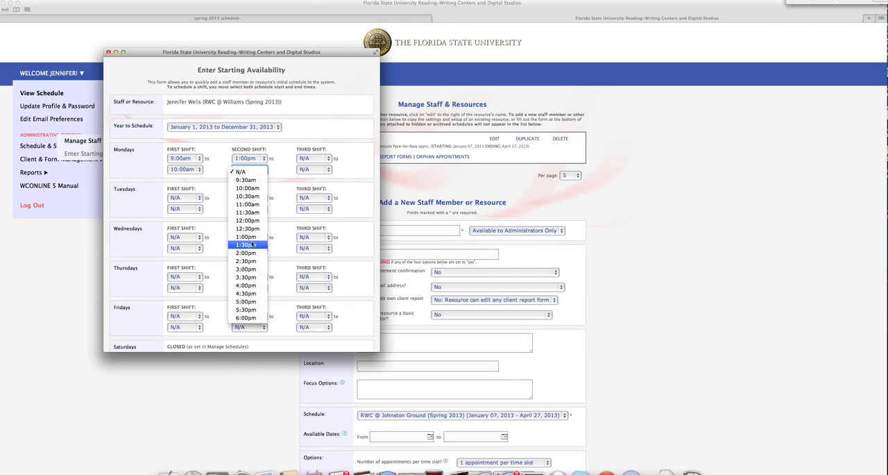
click(247, 285)
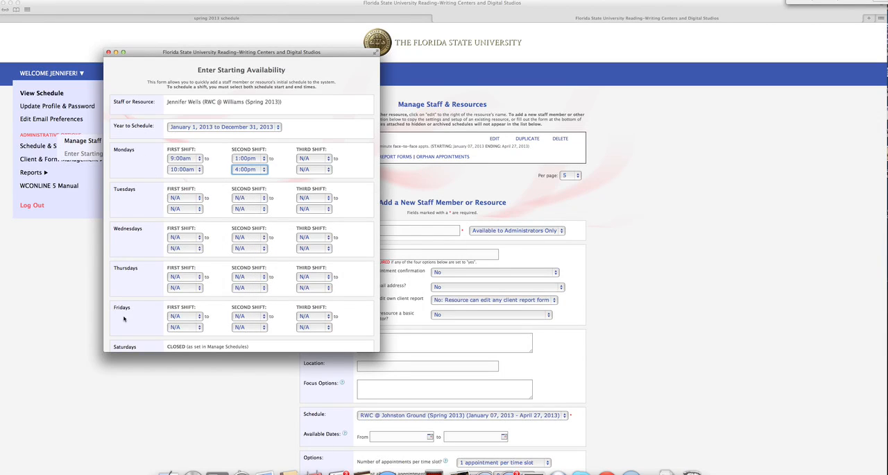
Step: Review the weekly shifts, then save the starting availability schedule and close its form
scroll(160, 342, down, 5)
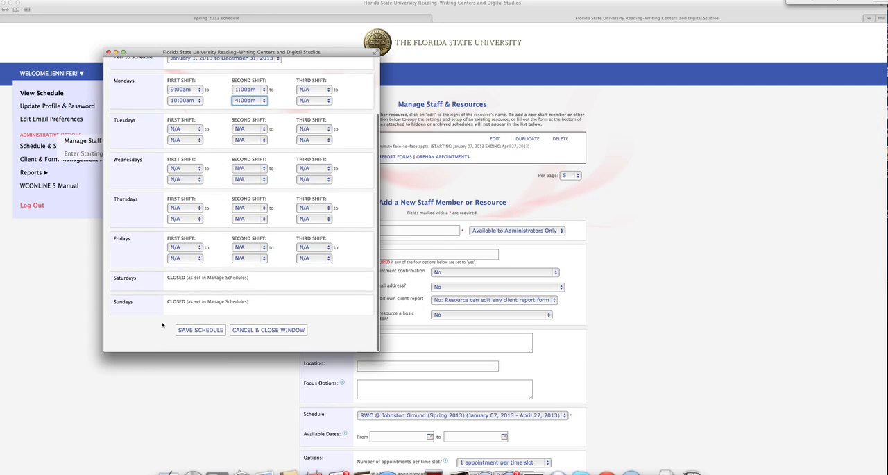
scroll(141, 291, up, 5)
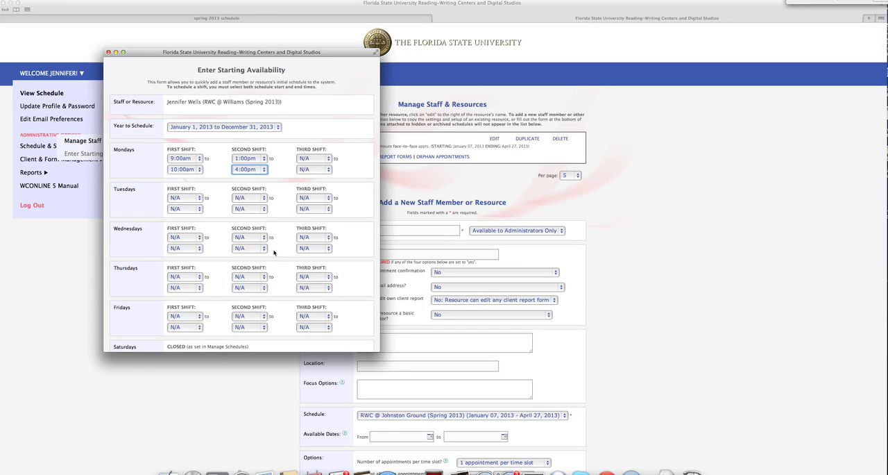
scroll(274, 253, down, 5)
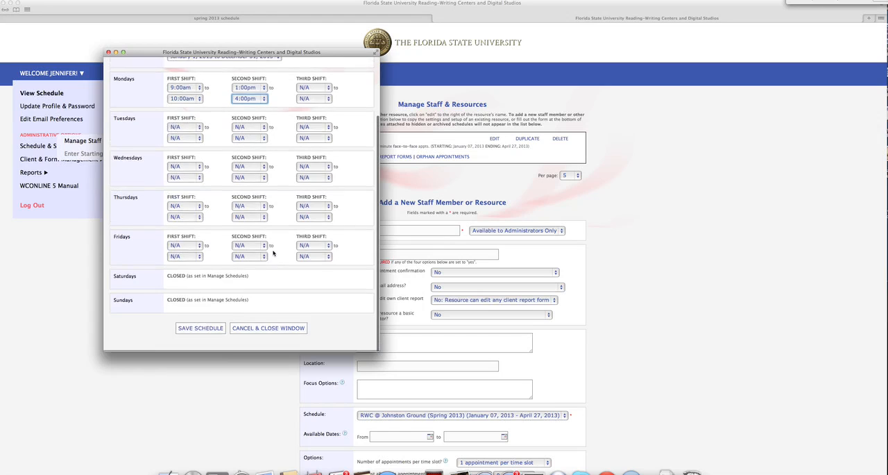
click(212, 332)
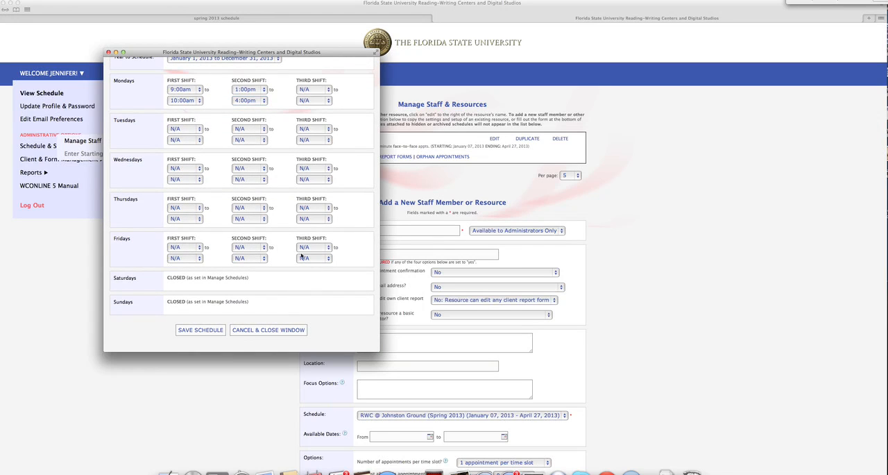
scroll(195, 324, up, 3)
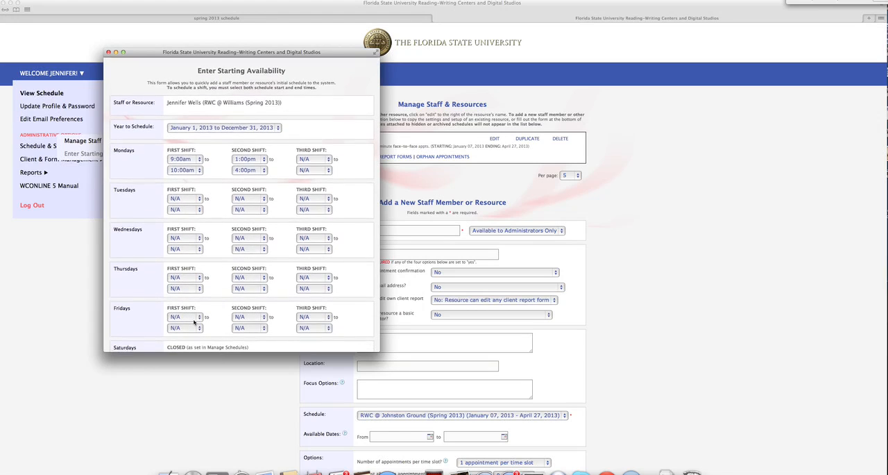
scroll(195, 321, down, 3)
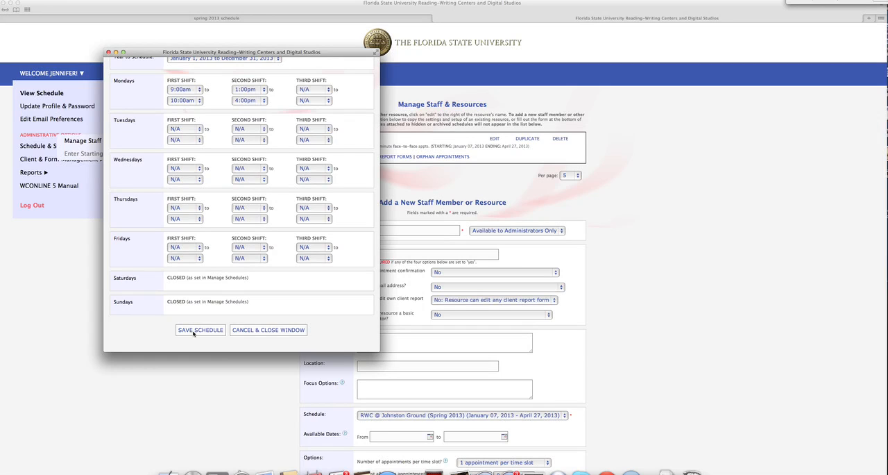
click(193, 330)
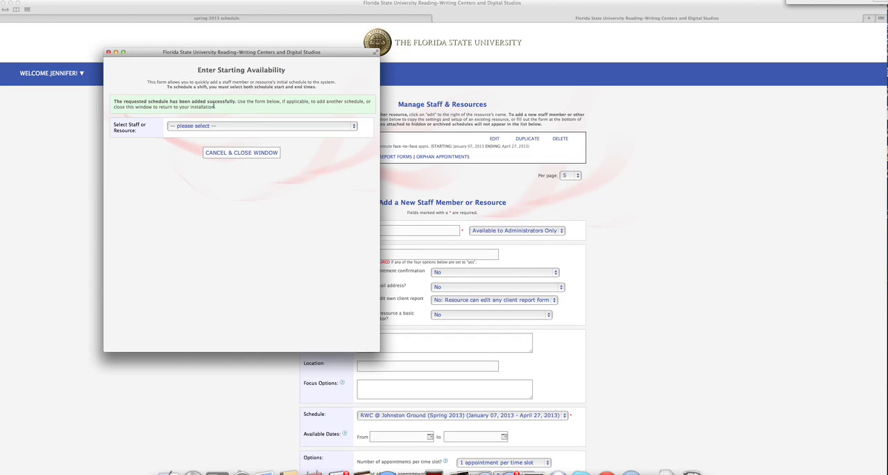
click(235, 154)
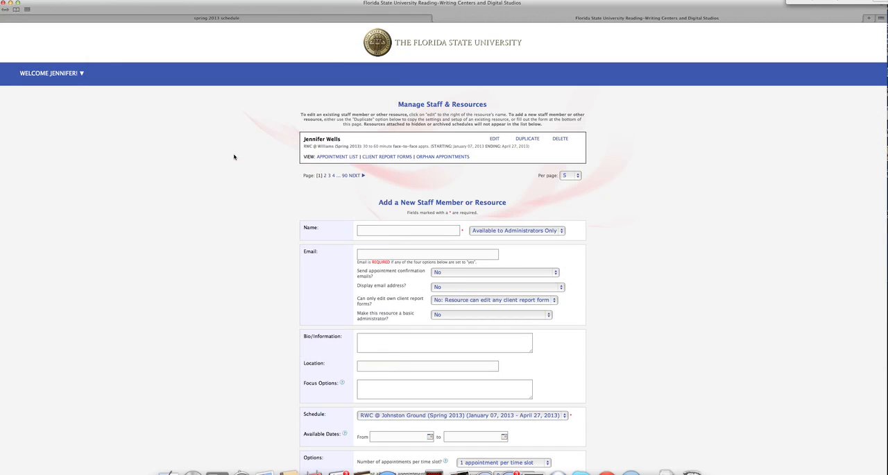
Step: View the RWC @ Williams (Spring 2013) schedule to check the new staff member's Monday shifts
mouse_move(52, 74)
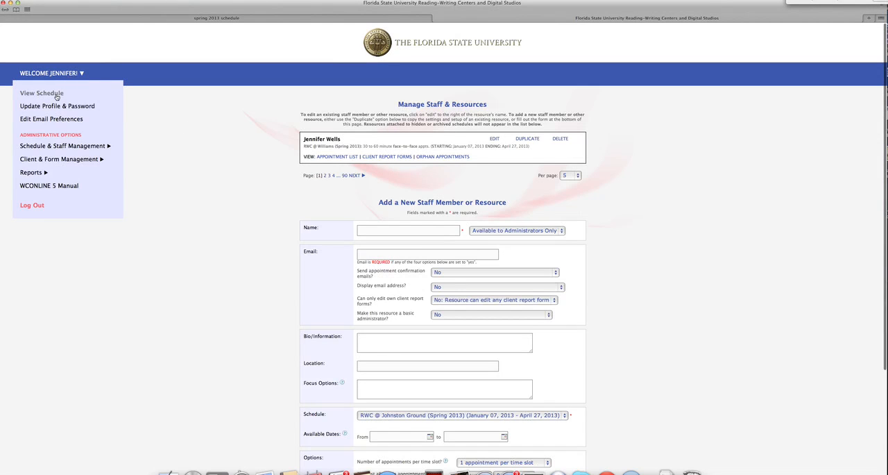
click(57, 97)
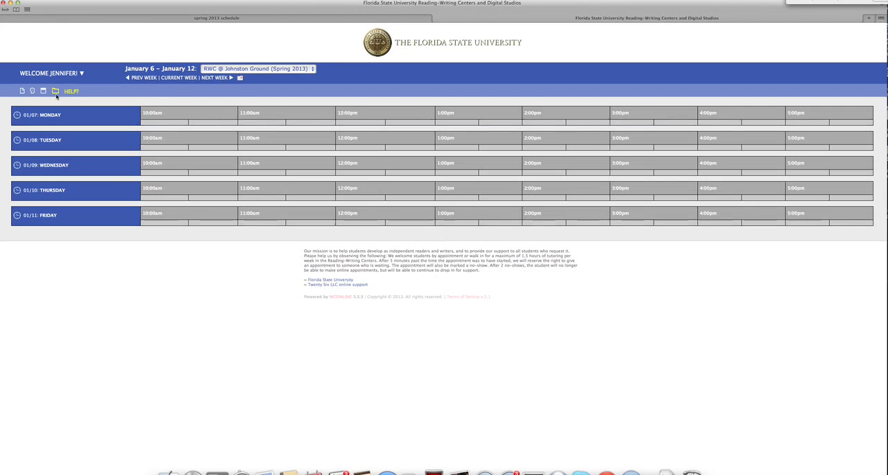
click(274, 71)
click(268, 112)
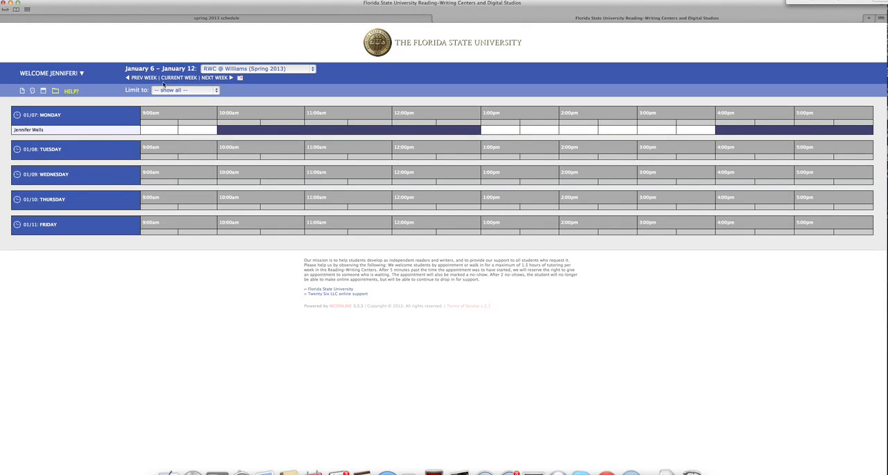
Step: Switch to the "spring 2013 schedule" spreadsheet in Google Sheets
click(77, 73)
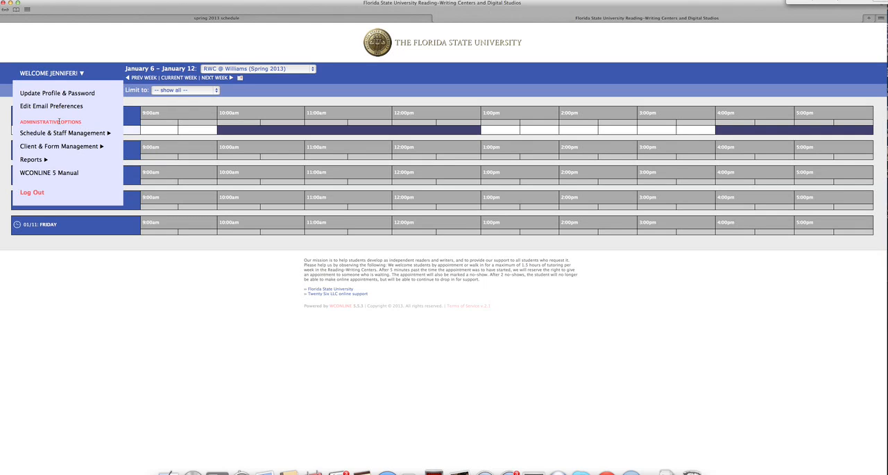
click(177, 18)
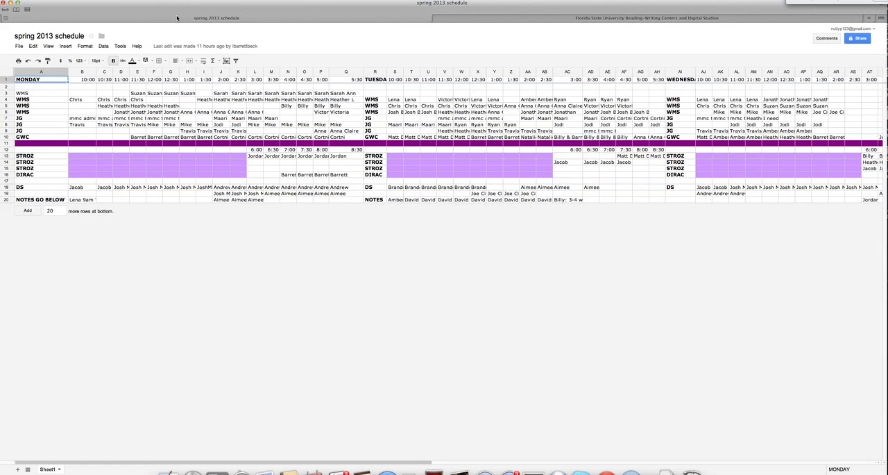